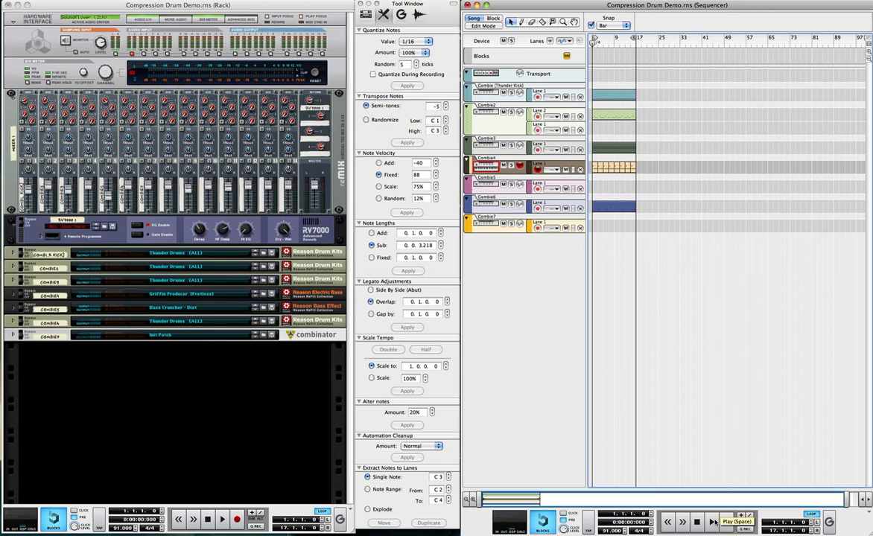
# Play the full drum arrangement, adjust the system volume during playback, and stop with the song position back at the start.
pyautogui.click(713, 523)
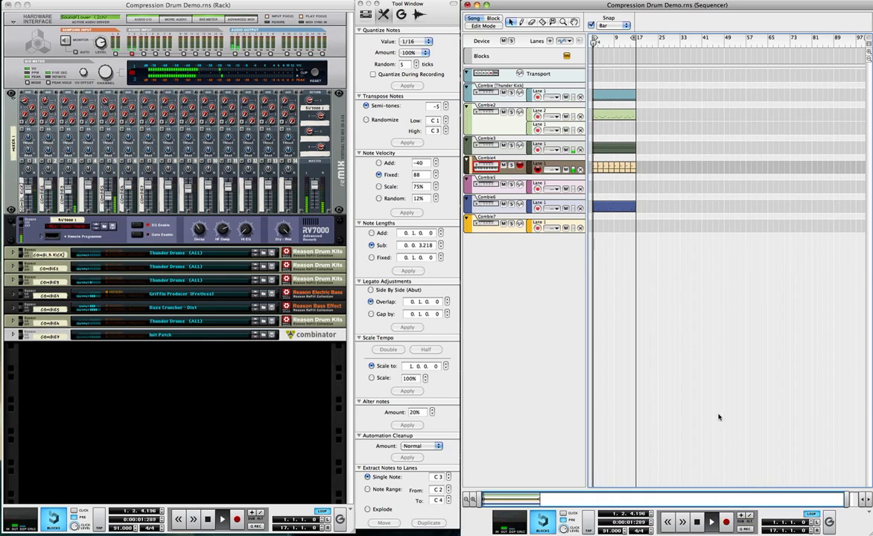
pyautogui.click(799, 2)
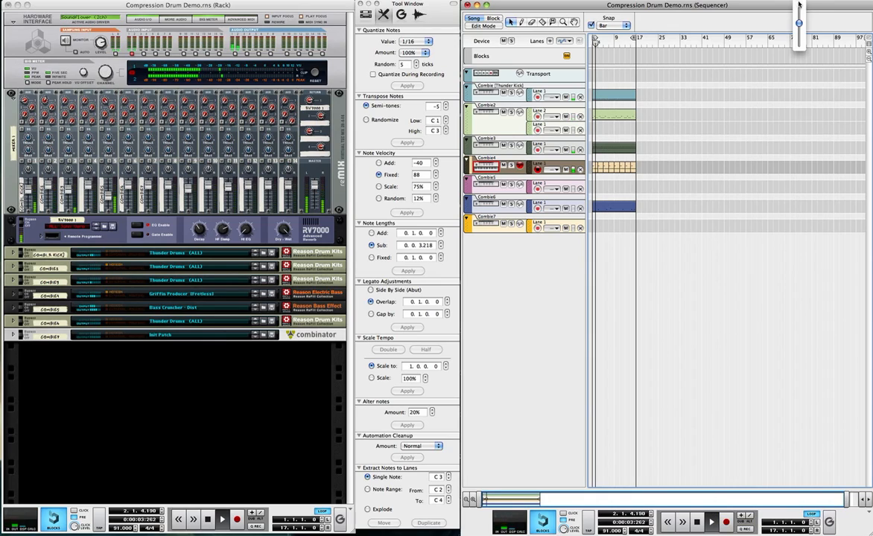
pyautogui.moveTo(799, 21); pyautogui.dragTo(800, 17)
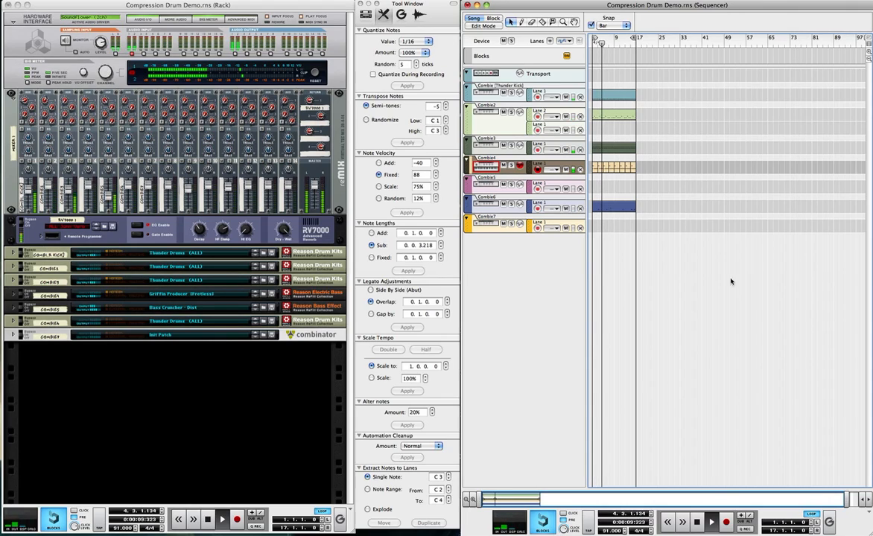
pyautogui.doubleClick(698, 522)
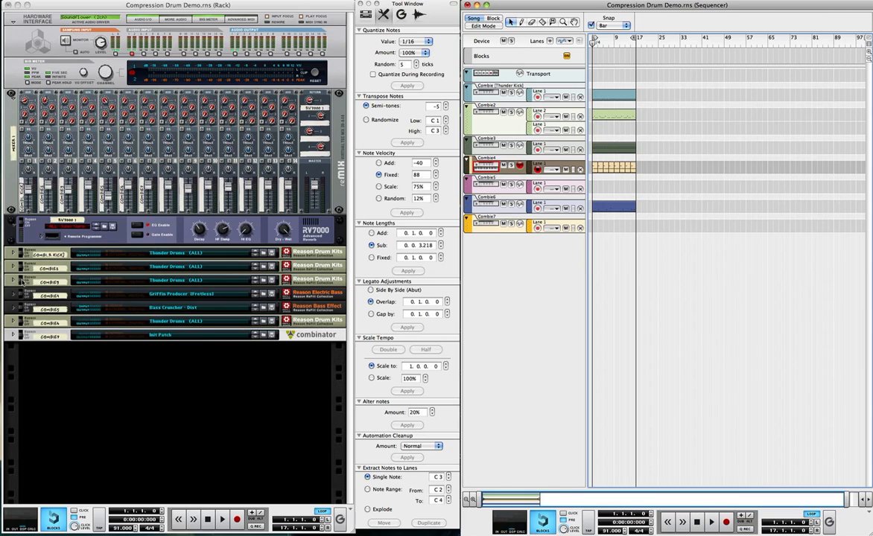
# Inspect the devices inside the Combie2 and Combie6 Combinators, collapsing each Combinator after viewing it.
pyautogui.click(13, 267)
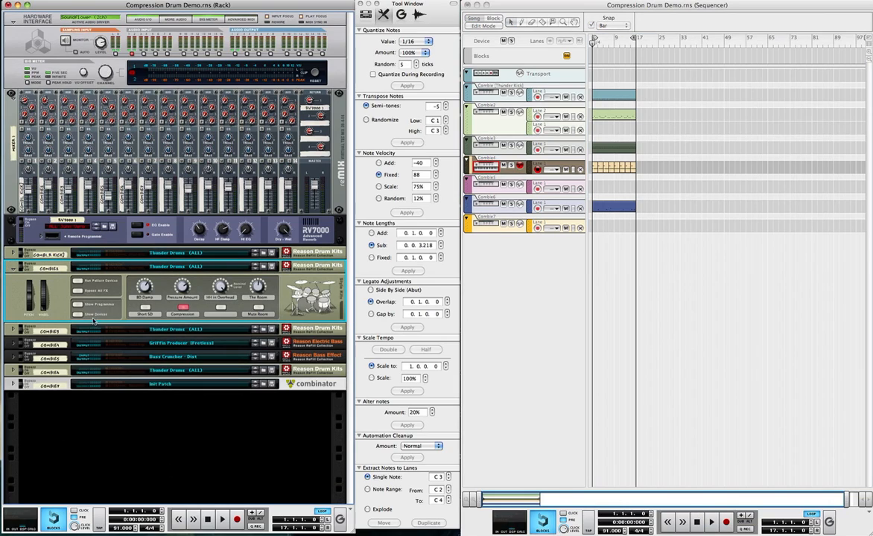
pyautogui.click(77, 313)
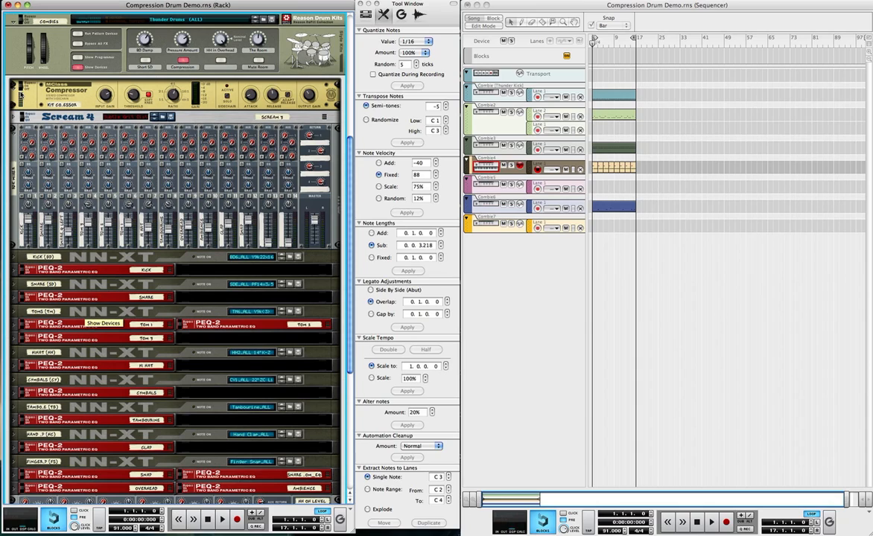
pyautogui.scroll(5, 22, 82)
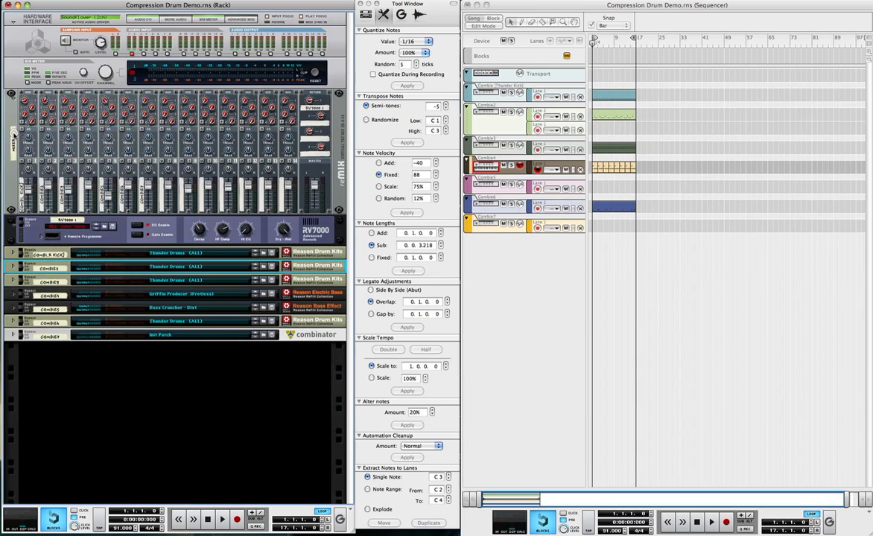
pyautogui.click(13, 130)
pyautogui.click(13, 294)
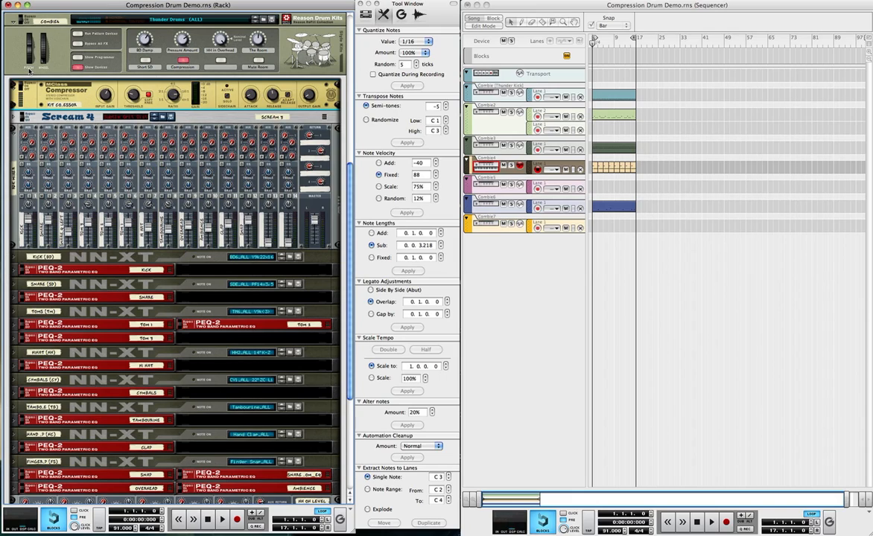
pyautogui.scroll(2, 19, 67)
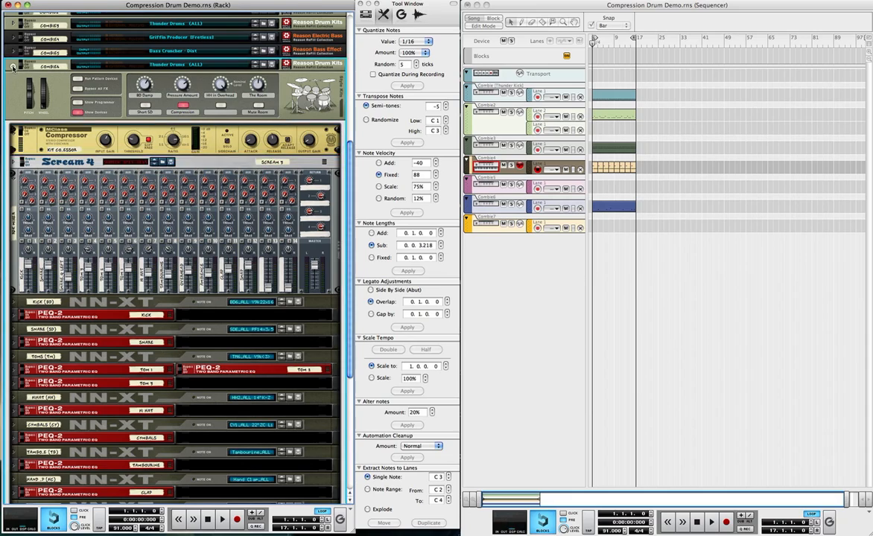
pyautogui.click(13, 67)
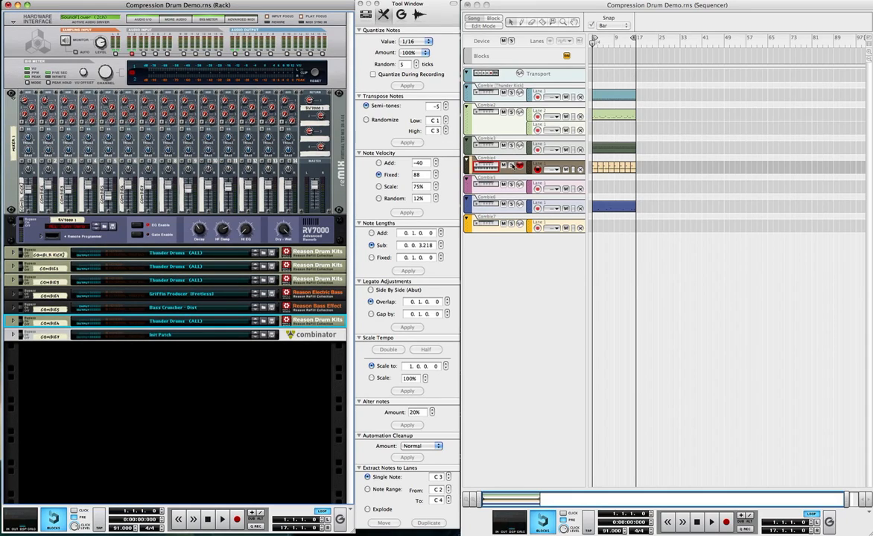
# Solo the Combie4 track and switch the Big Meter to the first audio output pair.
pyautogui.click(470, 150)
pyautogui.click(511, 164)
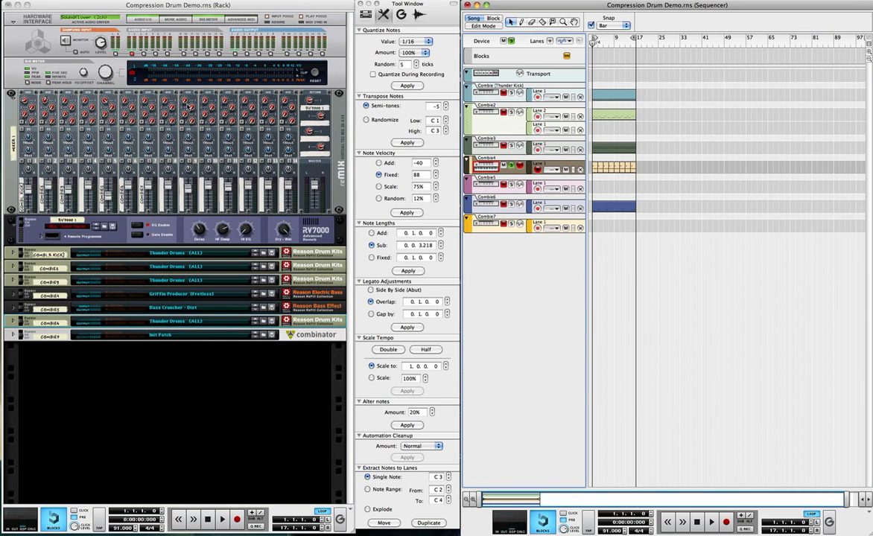
pyautogui.click(234, 53)
pyautogui.click(235, 53)
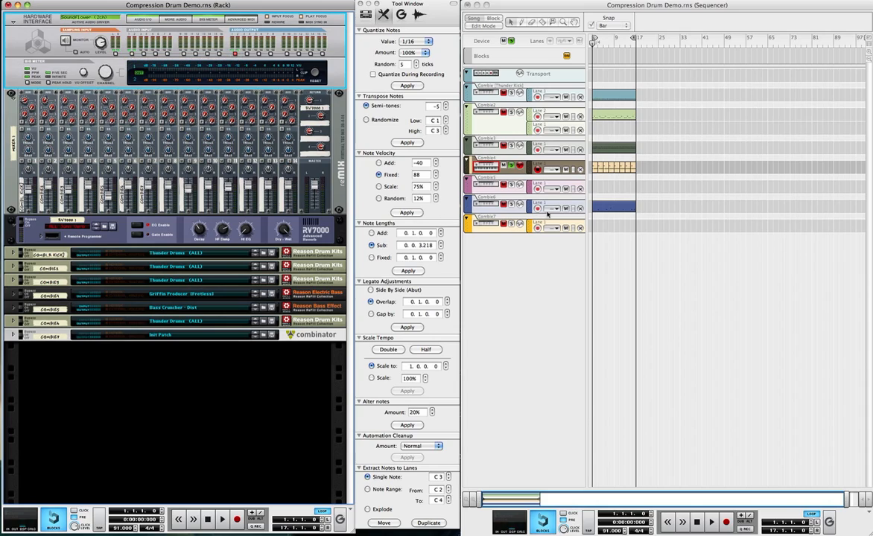
# Examine the notes and velocities of the Combie4 clip in Edit Mode and return to the song arrangement.
pyautogui.click(594, 167)
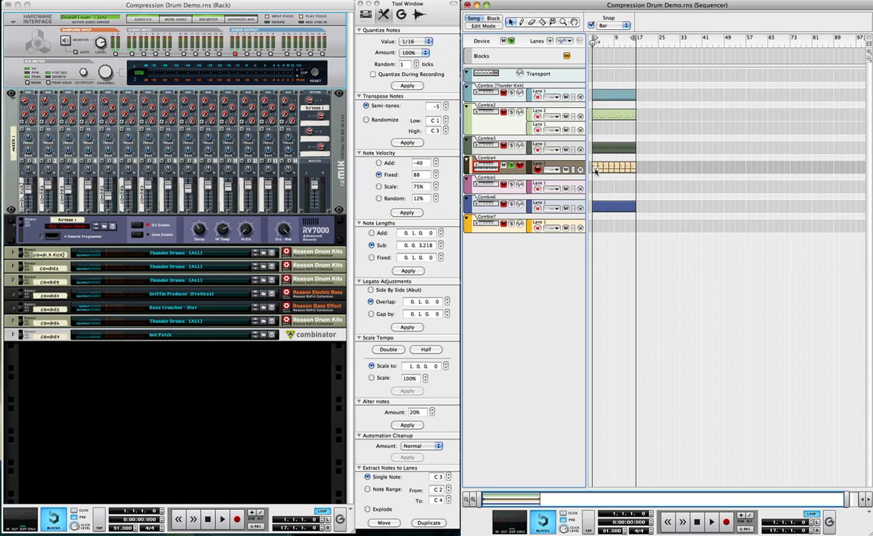
pyautogui.click(596, 168)
pyautogui.doubleClick(594, 168)
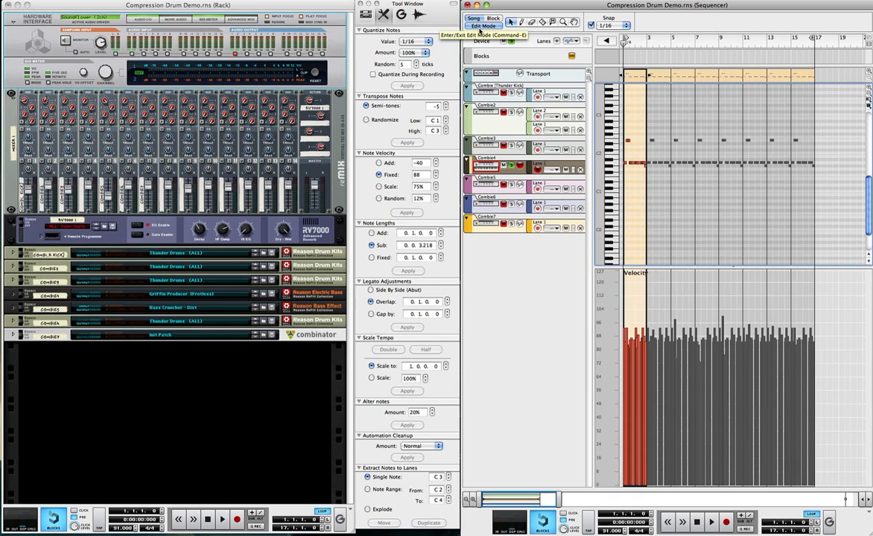
pyautogui.click(481, 27)
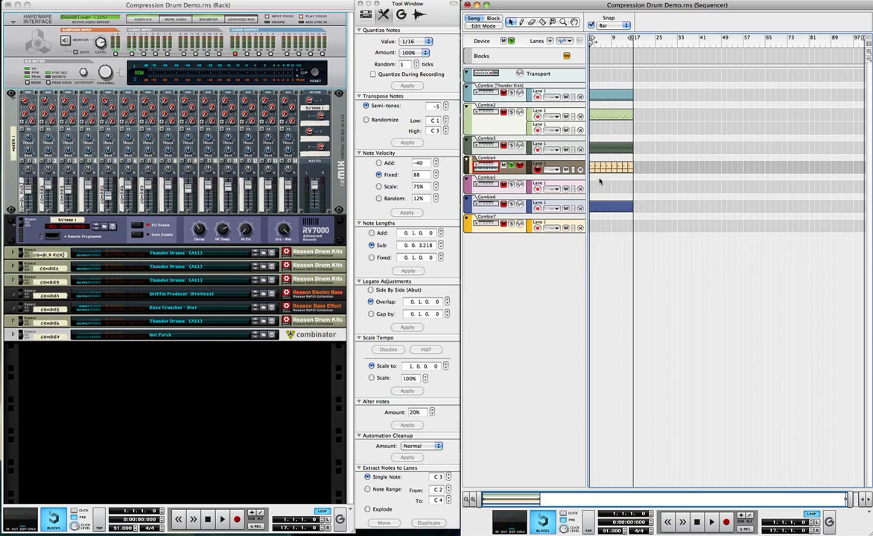
# Play the song while replacing the Combie4 solo with solos on Combie6 and Combie2, and stop playback.
pyautogui.click(711, 522)
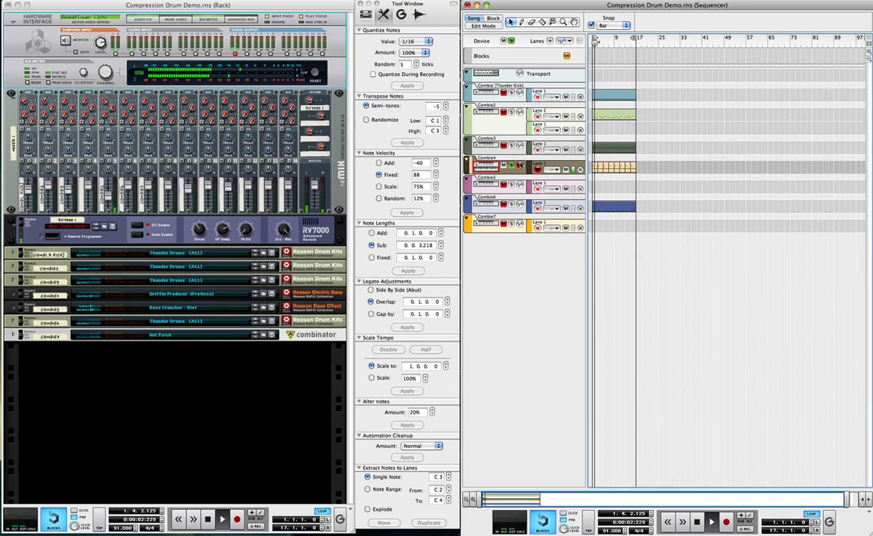
pyautogui.click(511, 165)
pyautogui.click(512, 206)
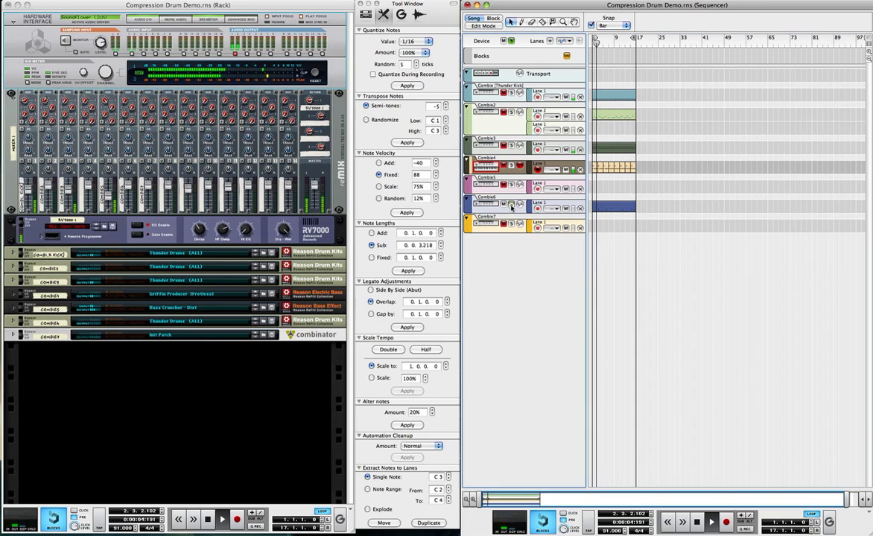
pyautogui.click(511, 146)
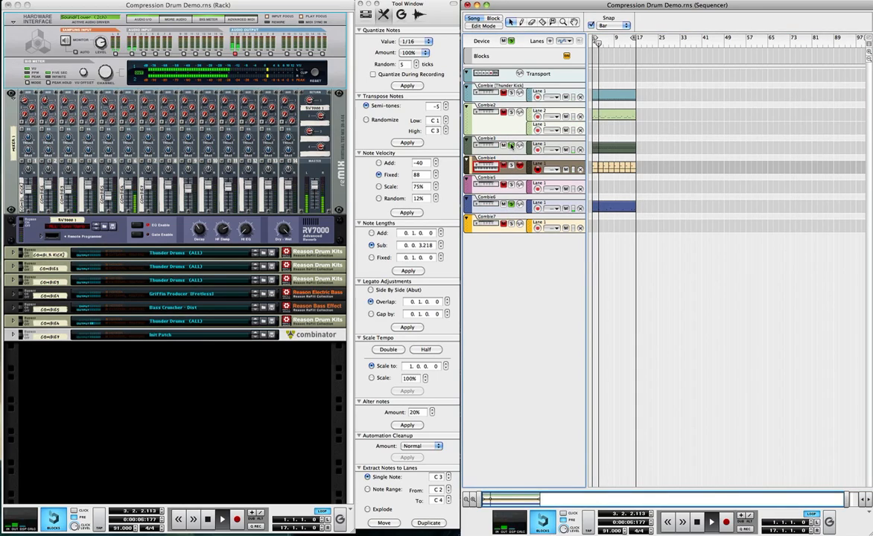
pyautogui.click(512, 112)
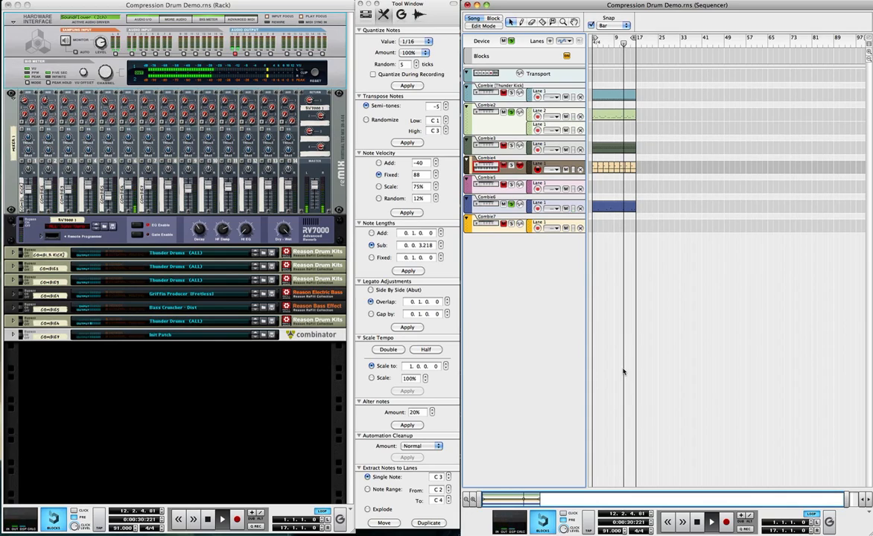
pyautogui.click(698, 522)
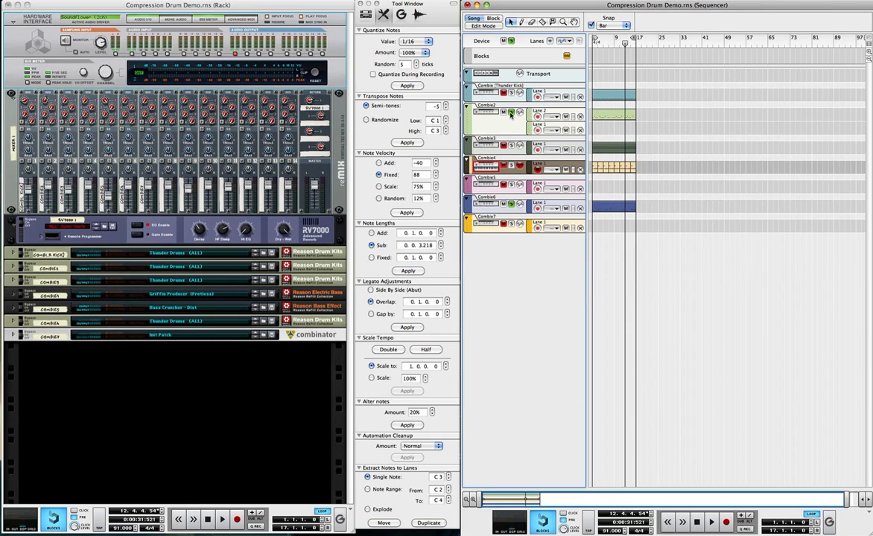
# Solo the Thunder Kick, Combie2, Combie3 and Combie6 tracks together and select the Combie6 track.
pyautogui.click(511, 112)
pyautogui.click(511, 113)
pyautogui.click(490, 197)
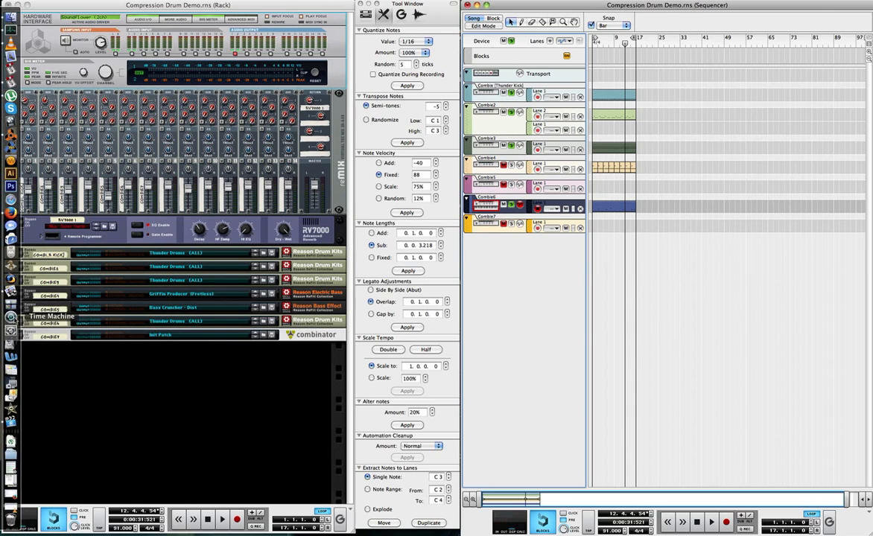
# Expand the Combie6 Combinator and select the MClass Compressor of its drum kit.
pyautogui.click(14, 321)
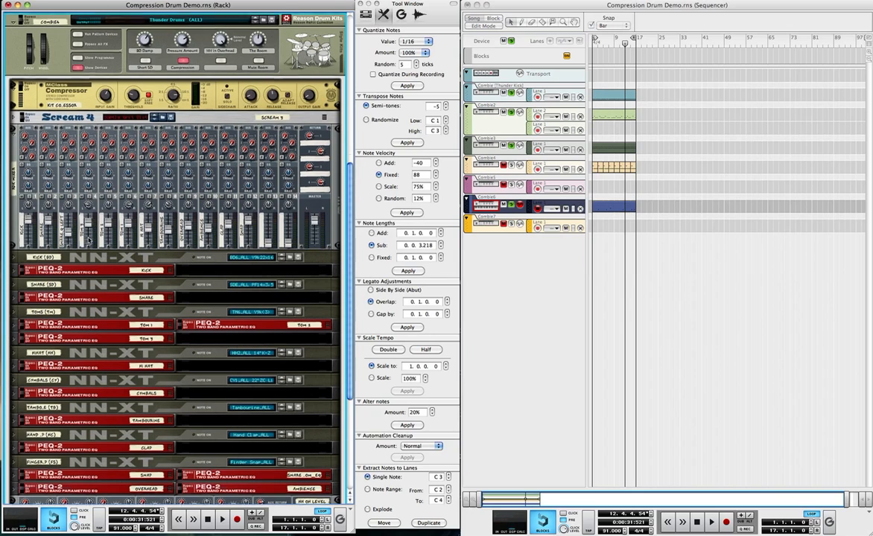
pyautogui.scroll(3, 86, 208)
pyautogui.scroll(5, 125, 147)
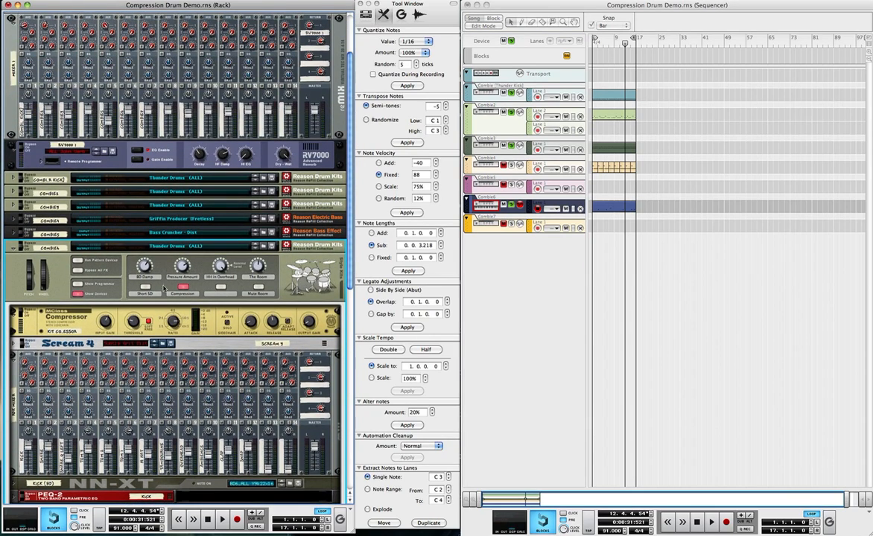
pyautogui.click(18, 313)
pyautogui.click(20, 314)
pyautogui.moveTo(112, 329)
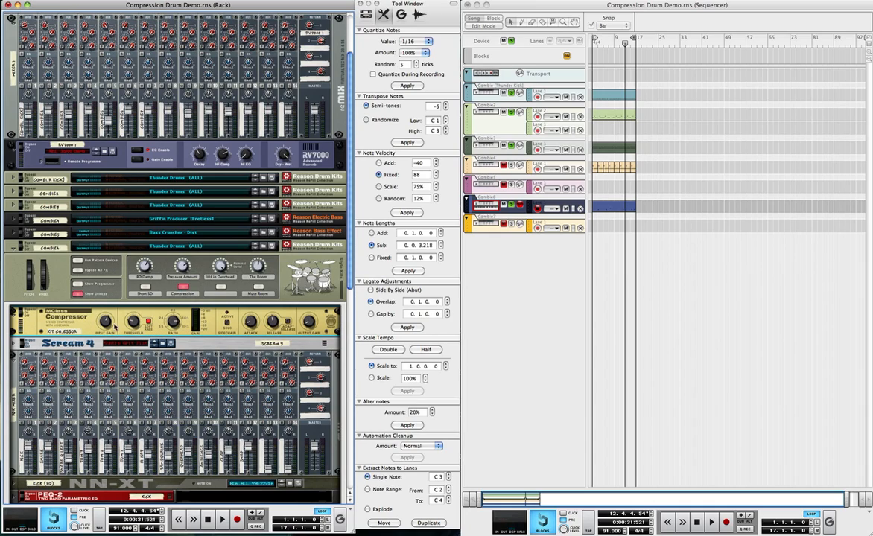
# Play the soloed drums, repeatedly moving the song position back within bars 11 to 16, to examine the compressor's gain meter.
pyautogui.scroll(3, 224, 301)
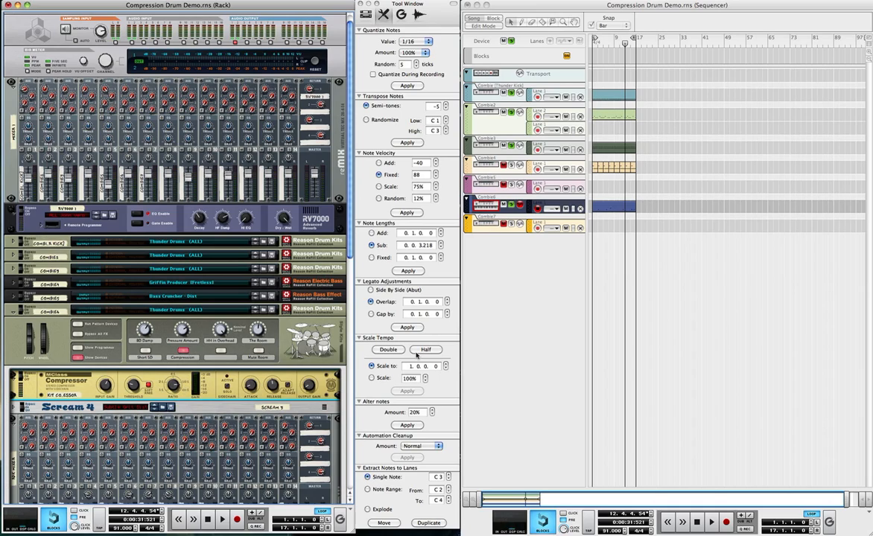
pyautogui.press('space')
pyautogui.click(628, 43)
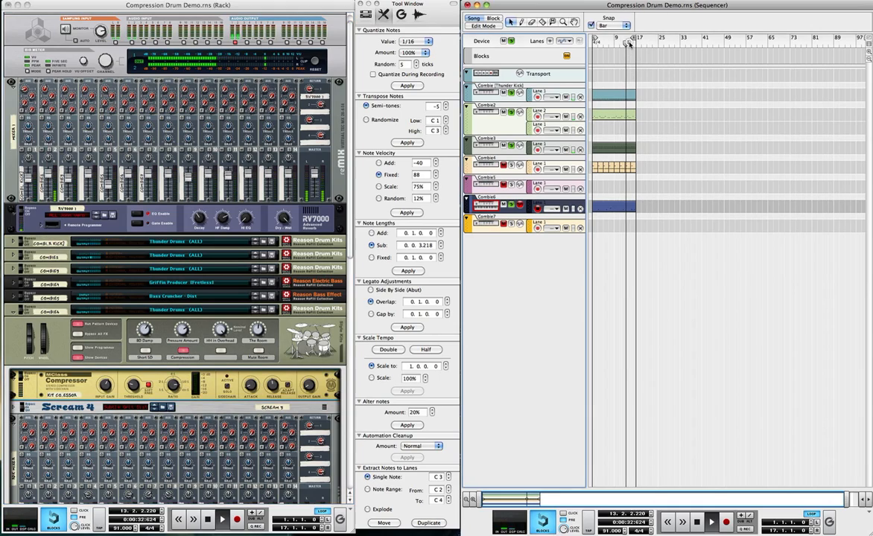
pyautogui.click(631, 42)
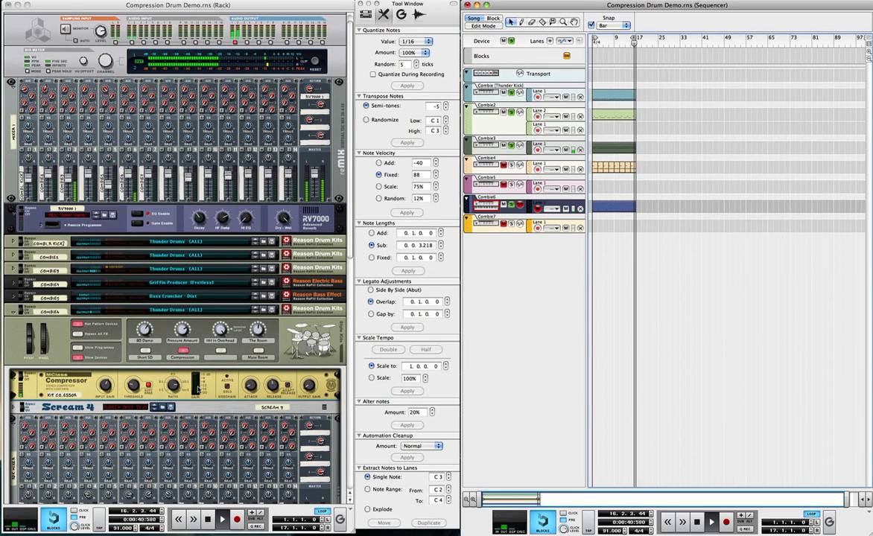
pyautogui.click(628, 44)
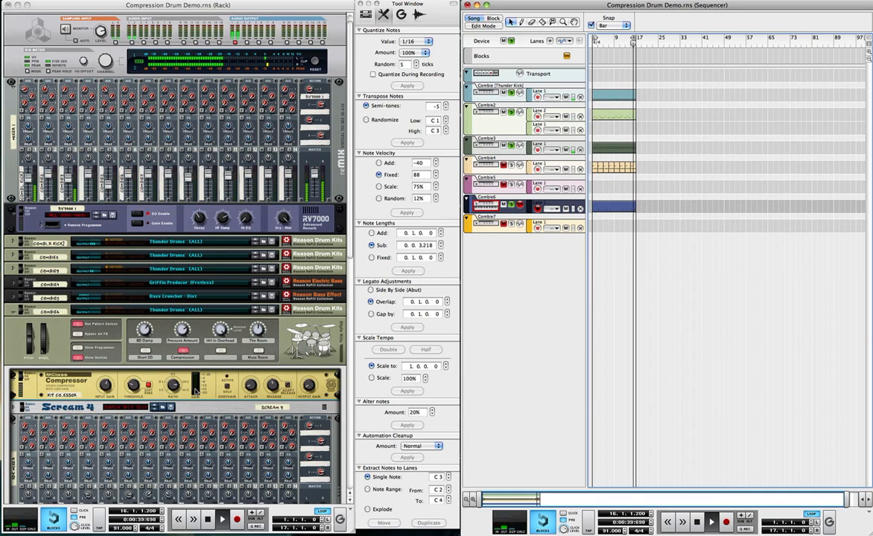
pyautogui.click(626, 42)
pyautogui.click(621, 39)
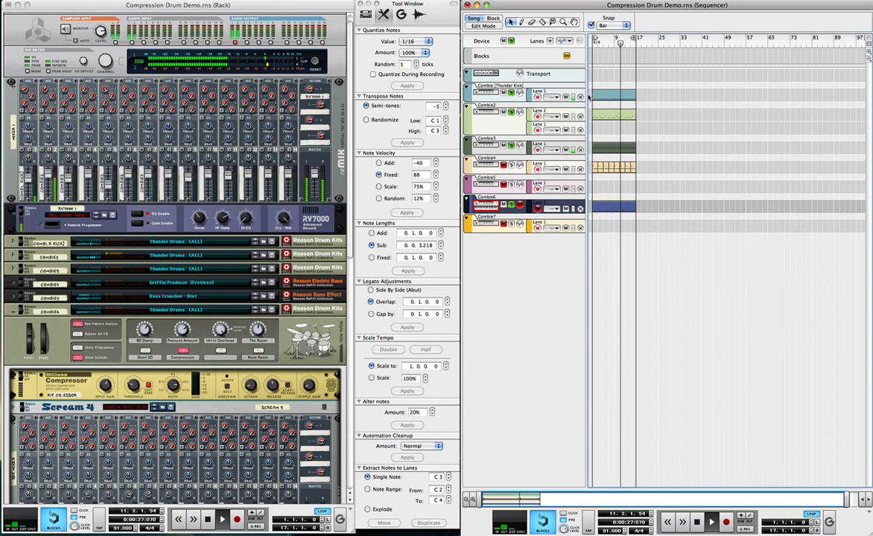
# Remove the Thunder Kick and Combie3 tracks from the solo and set the loop's left locator to bar 15.
pyautogui.click(512, 112)
pyautogui.click(511, 93)
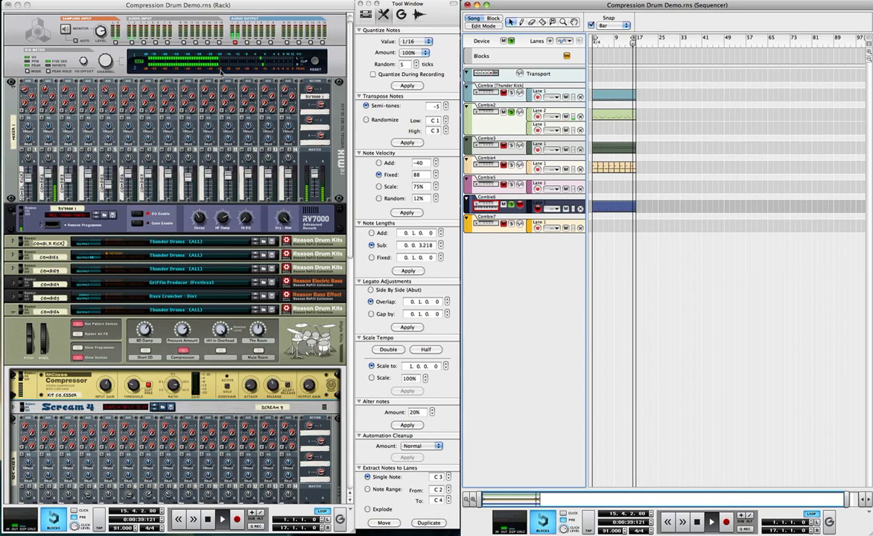
pyautogui.click(627, 43)
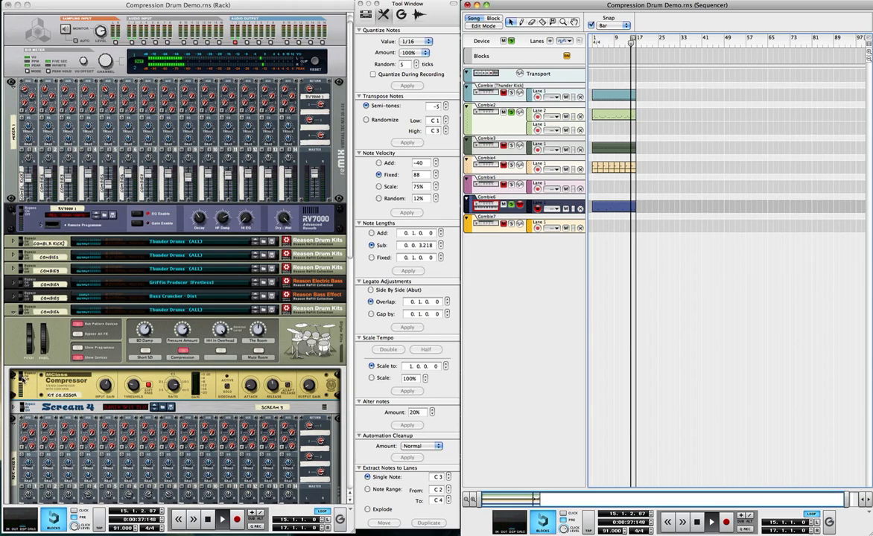
# Compare the drums with the kit compressor's bypass switch, stop playback, and return the left locator and song position to bar 1.
pyautogui.click(24, 378)
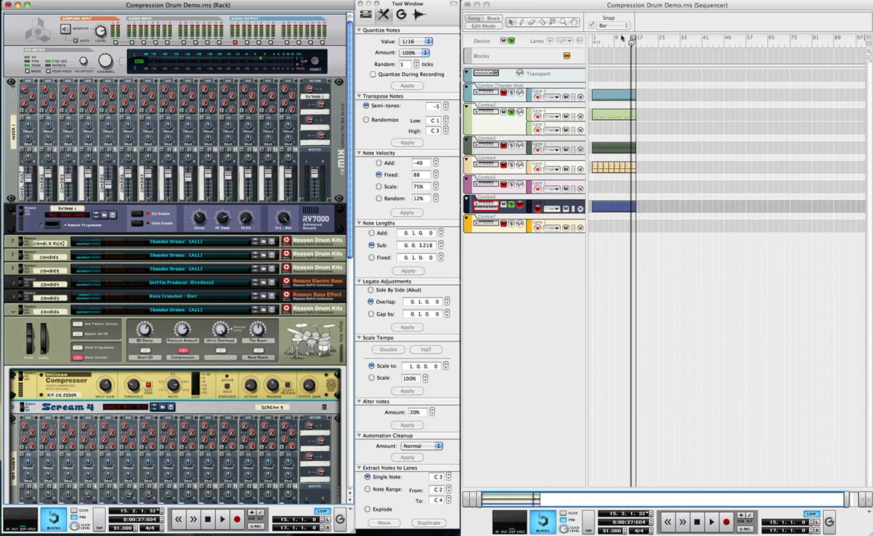
pyautogui.click(562, 37)
pyautogui.click(593, 41)
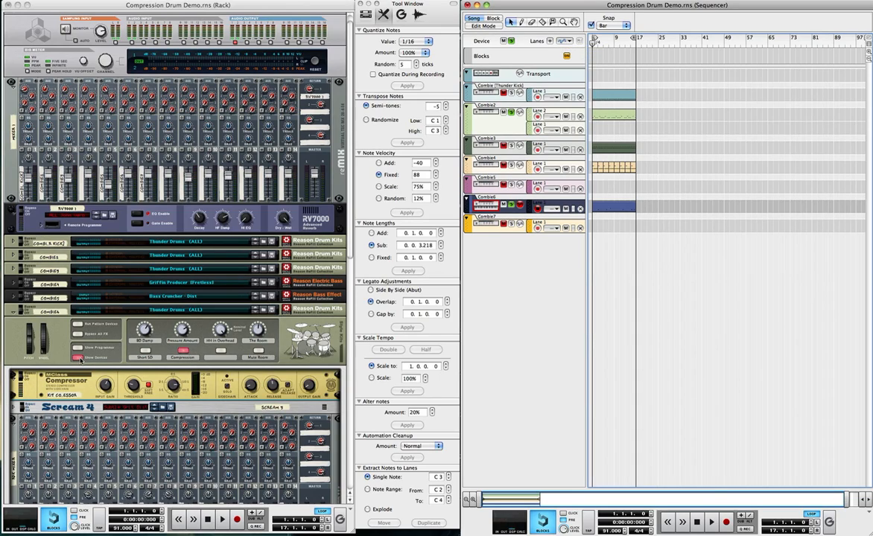
# Hide the devices of Combie6 and expand the kick's PEQ-2 equalizer inside the Combie2 Combinator.
pyautogui.click(78, 360)
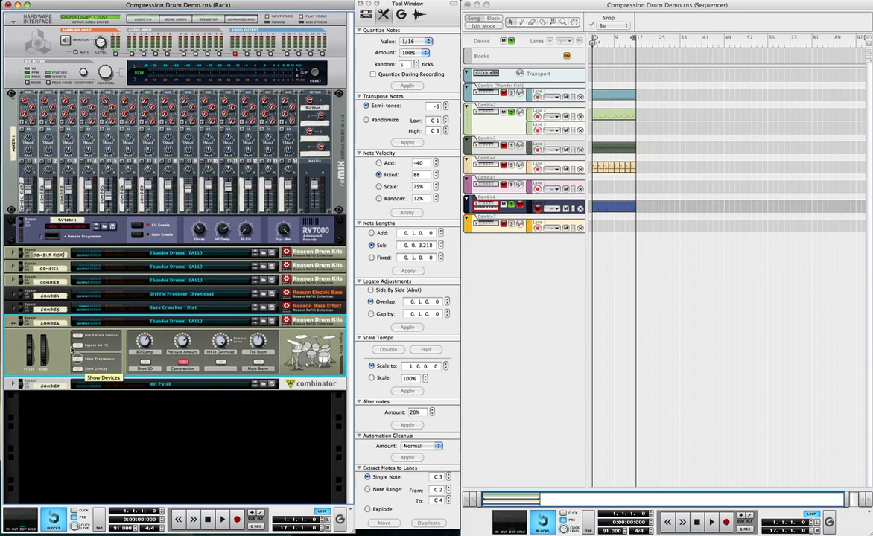
pyautogui.click(14, 266)
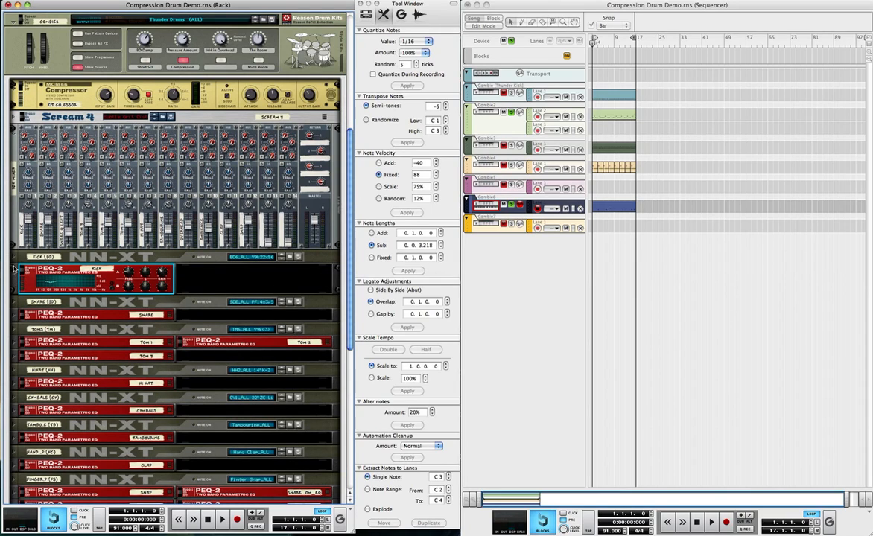
# Collapse the Combie2 and Combie6 Combinators in the rack.
pyautogui.scroll(1, 34, 267)
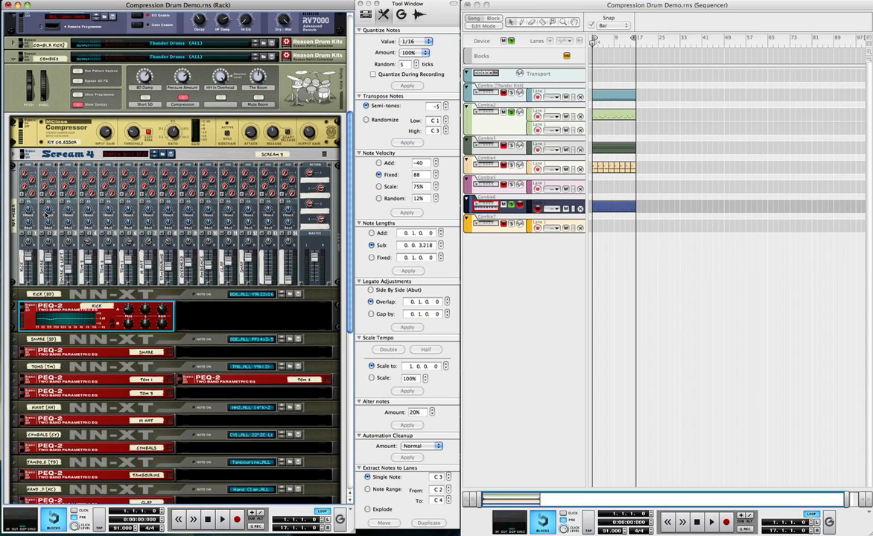
pyautogui.click(21, 120)
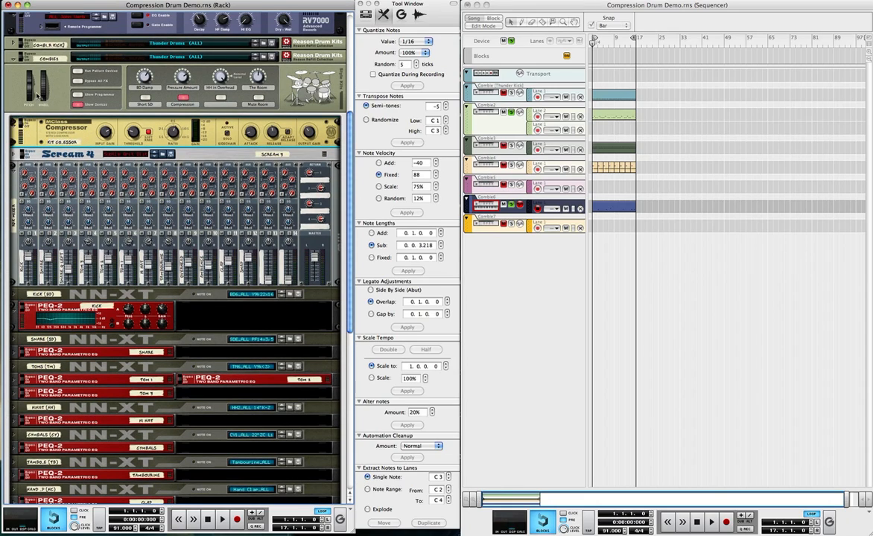
pyautogui.click(13, 57)
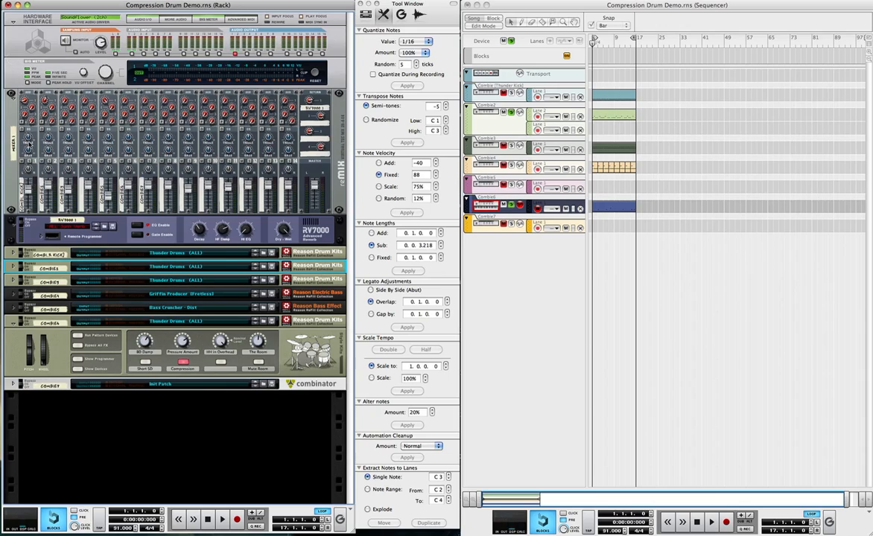
pyautogui.click(14, 326)
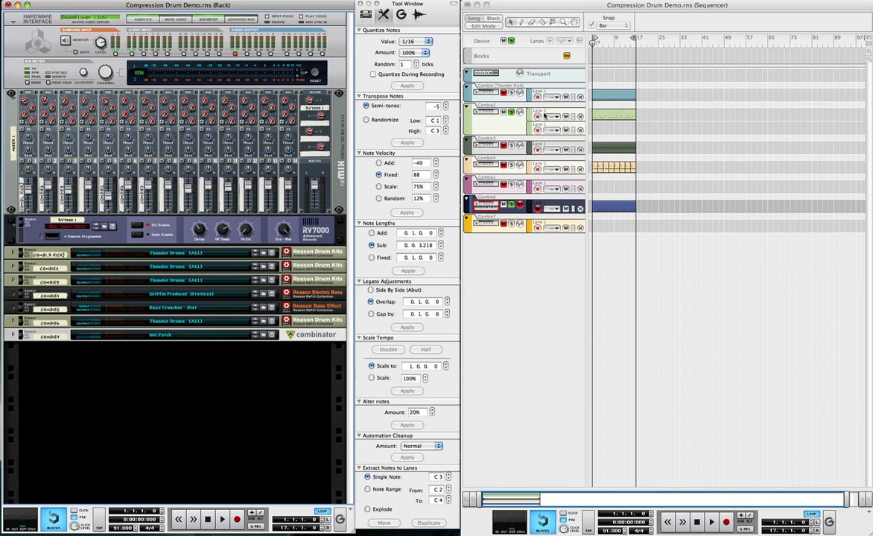
# Unfold Combie2 in the rack and examine its kit compressor's ratio, release and other controls.
pyautogui.click(14, 253)
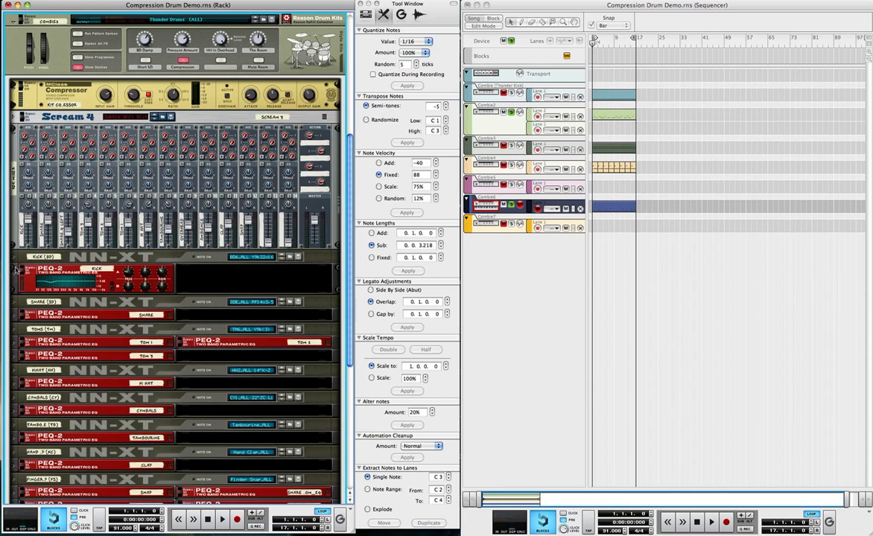
pyautogui.scroll(3, 14, 268)
pyautogui.press('super+Tab')
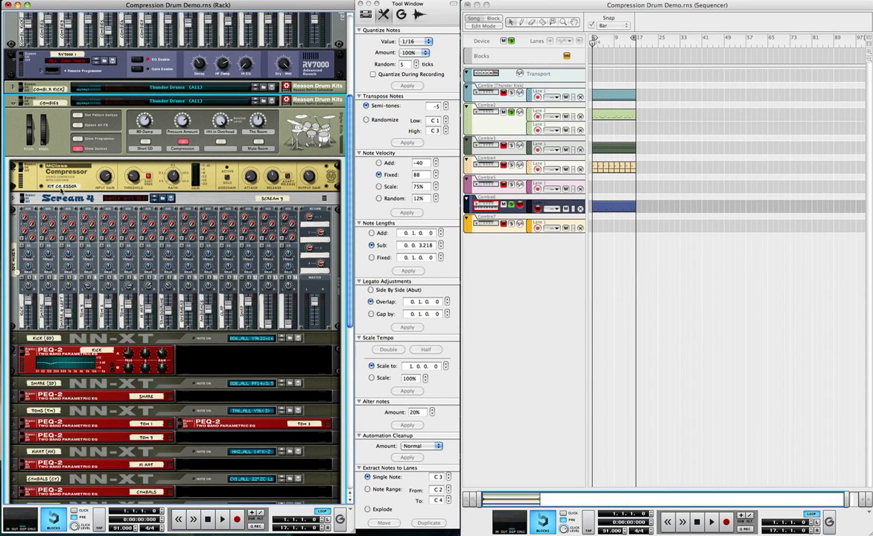
pyautogui.scroll(-4, 62, 116)
pyautogui.scroll(4, 69, 142)
pyautogui.press('super+shift+Tab')
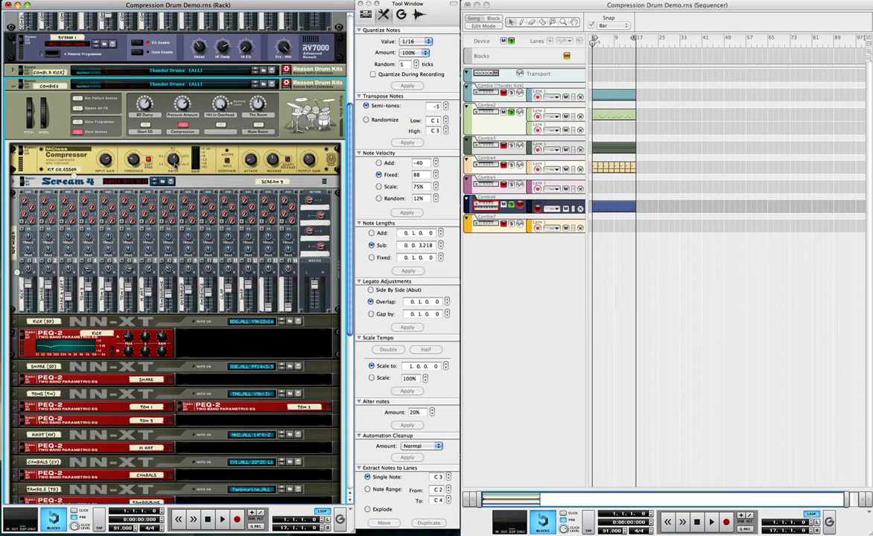
pyautogui.moveTo(173, 159)
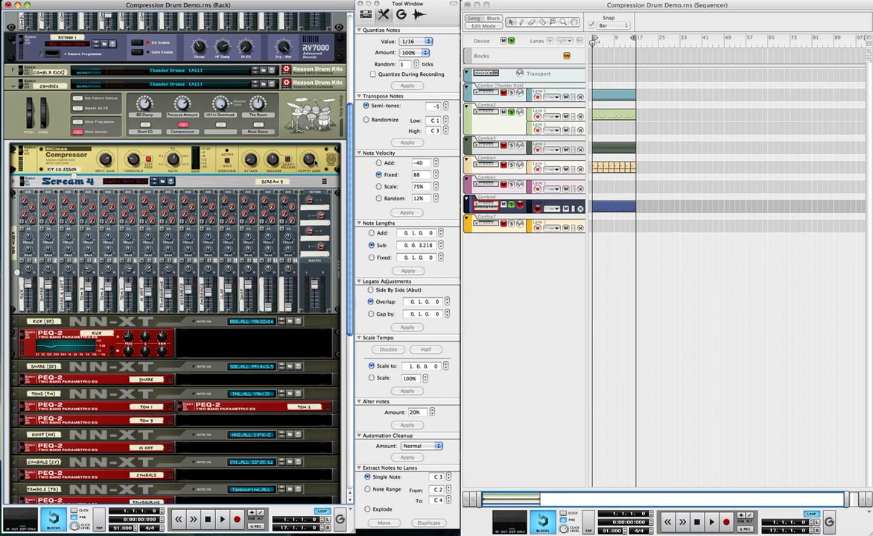
pyautogui.moveTo(273, 159)
# Select the Combie2 clip, and expand Combie6 with its devices shown to examine its kit compressor.
pyautogui.click(610, 116)
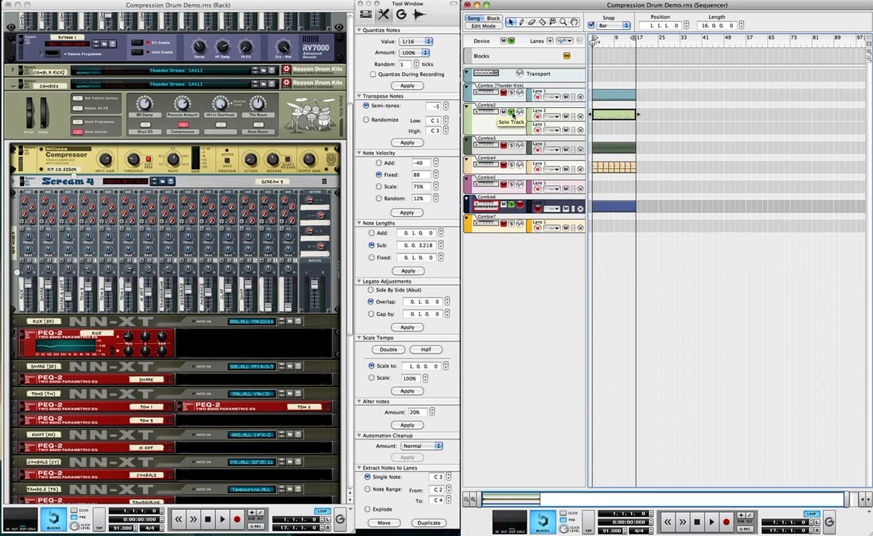
pyautogui.click(518, 199)
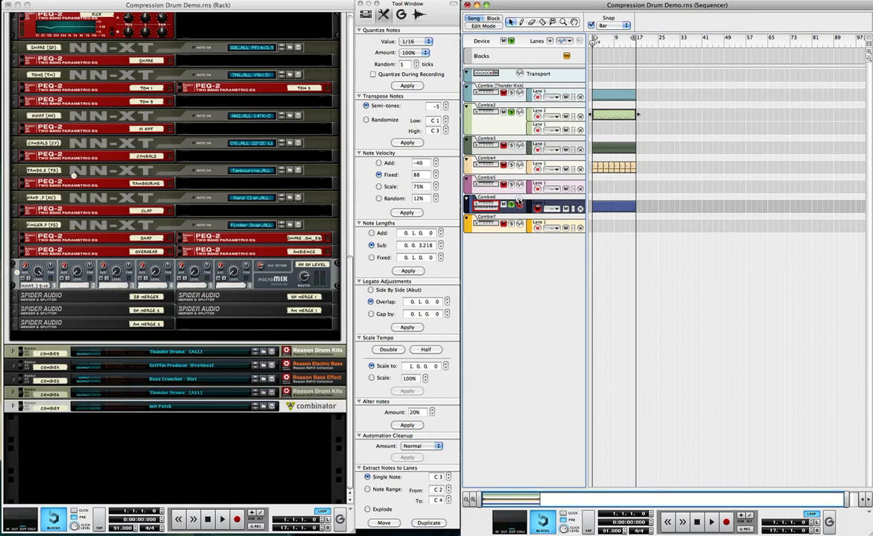
pyautogui.click(12, 393)
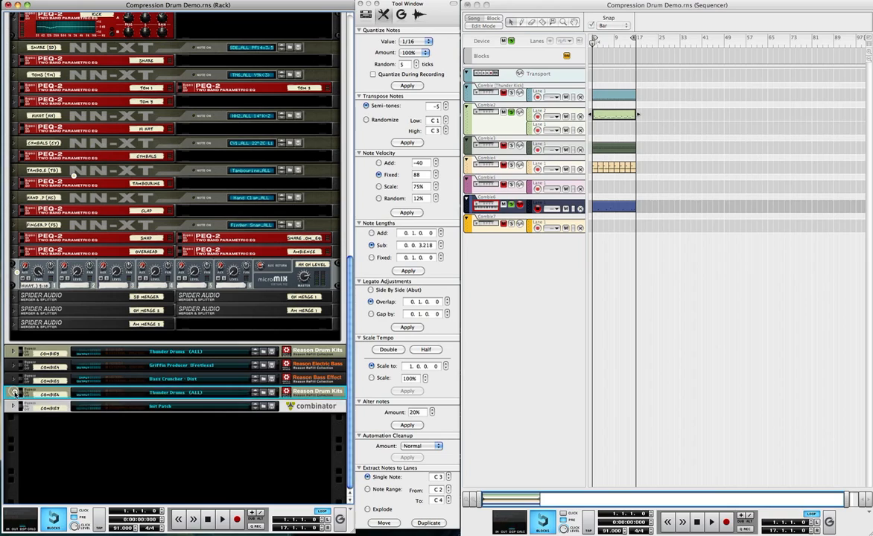
pyautogui.click(82, 440)
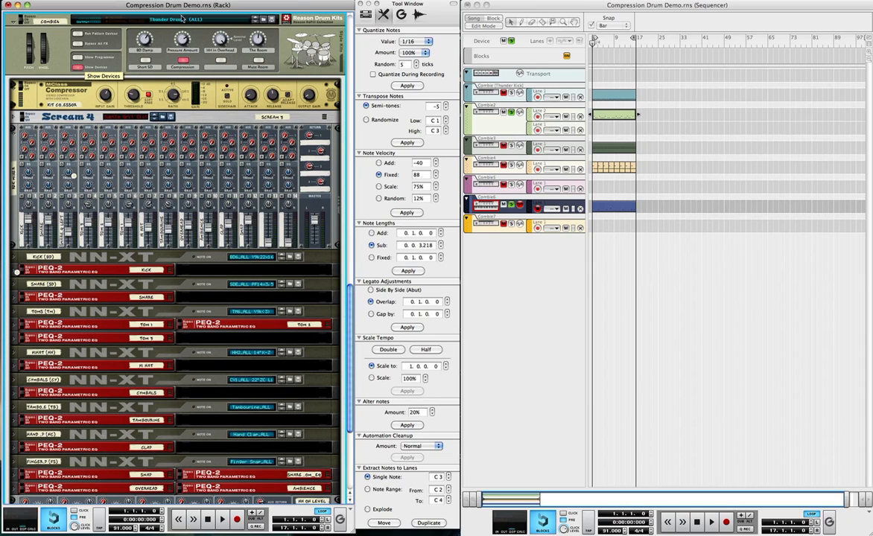
# Collapse Combie6, hide the devices of Combie2 and collapse that Combinator as well.
pyautogui.scroll(4, 175, 22)
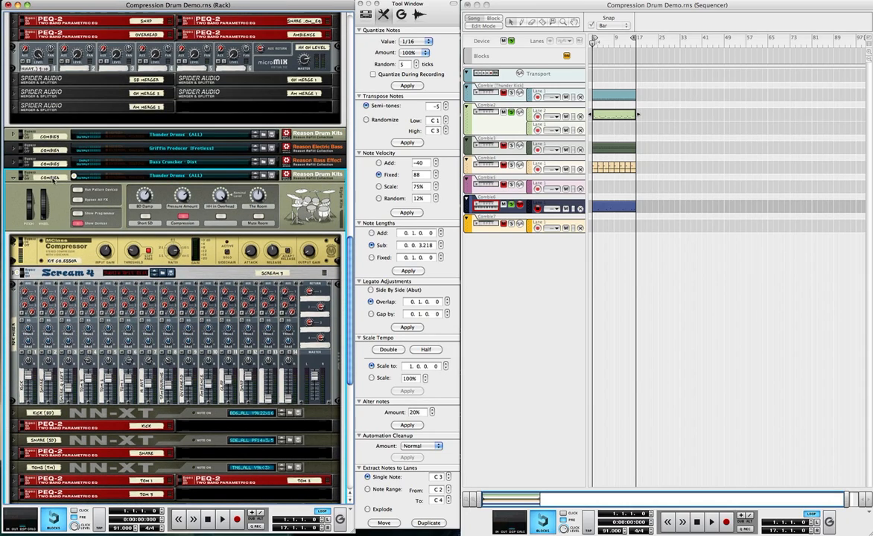
pyautogui.click(14, 179)
pyautogui.scroll(10, 14, 179)
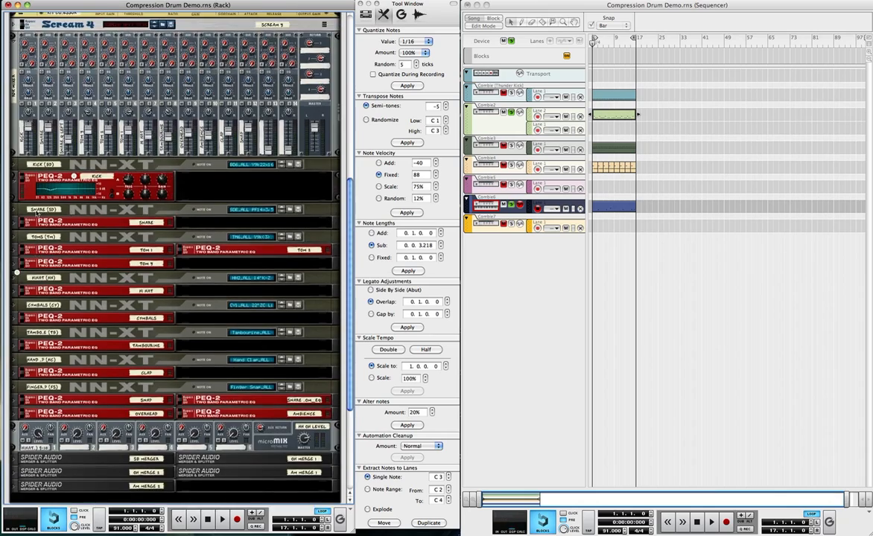
pyautogui.click(78, 177)
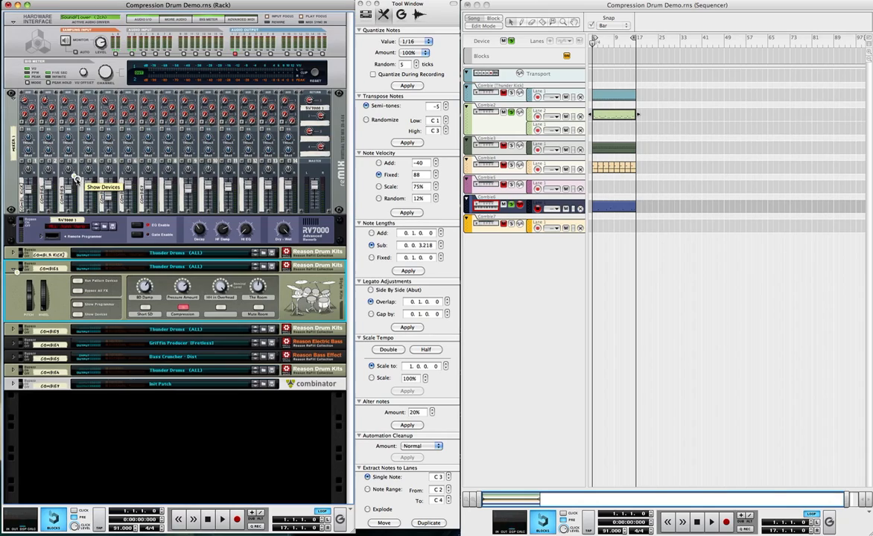
pyautogui.click(13, 269)
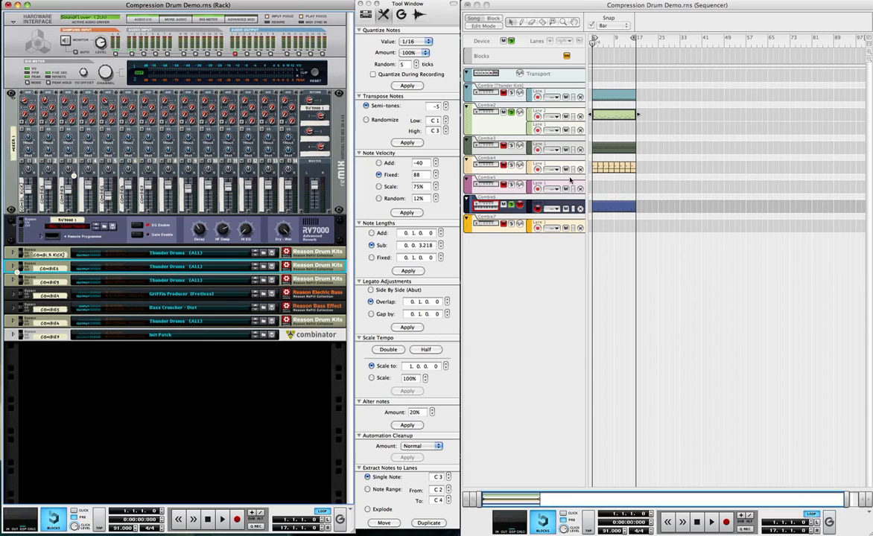
# Clear the solo from all tracks and play the full song from bar 1.
pyautogui.click(472, 186)
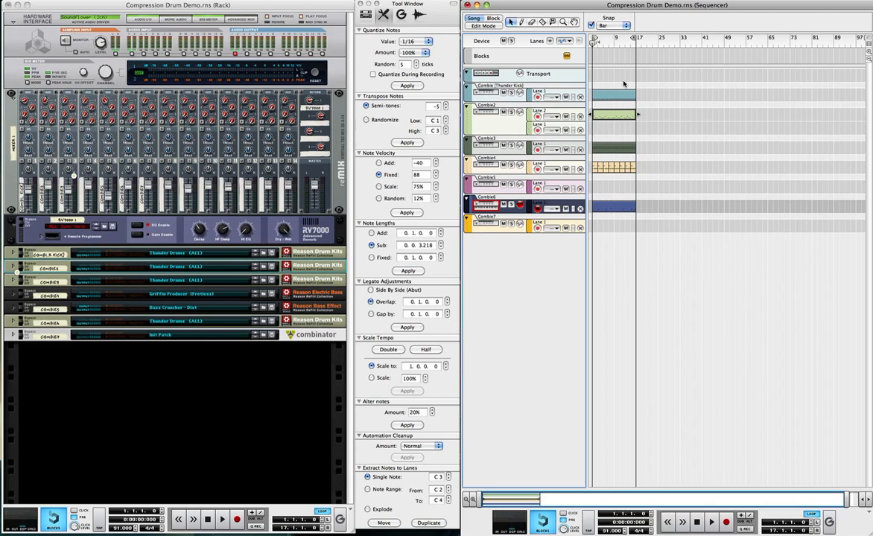
pyautogui.click(711, 521)
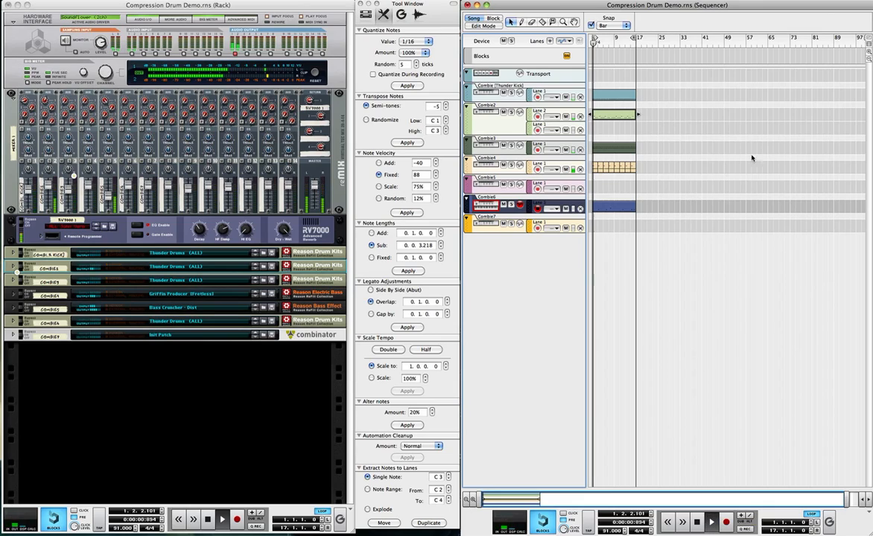